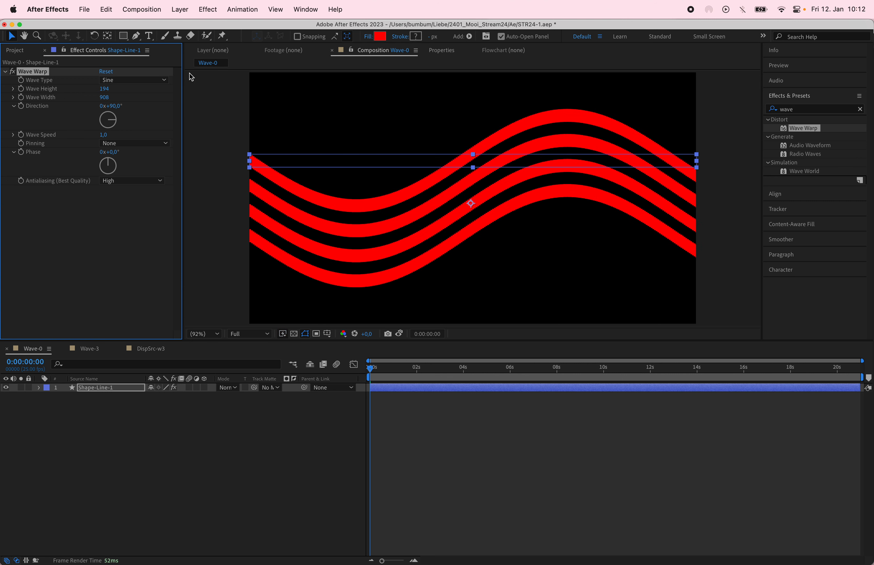
Set the Shape-Line-1 Wave Warp effect's pinning to Vertical Edges and its wave width to 968
click(142, 143)
click(145, 255)
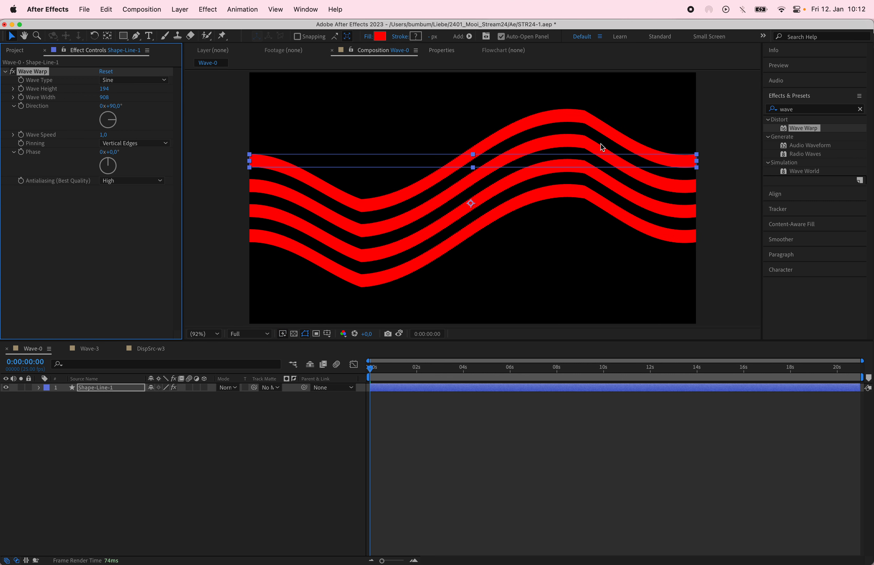
drag(92, 96, 156, 119)
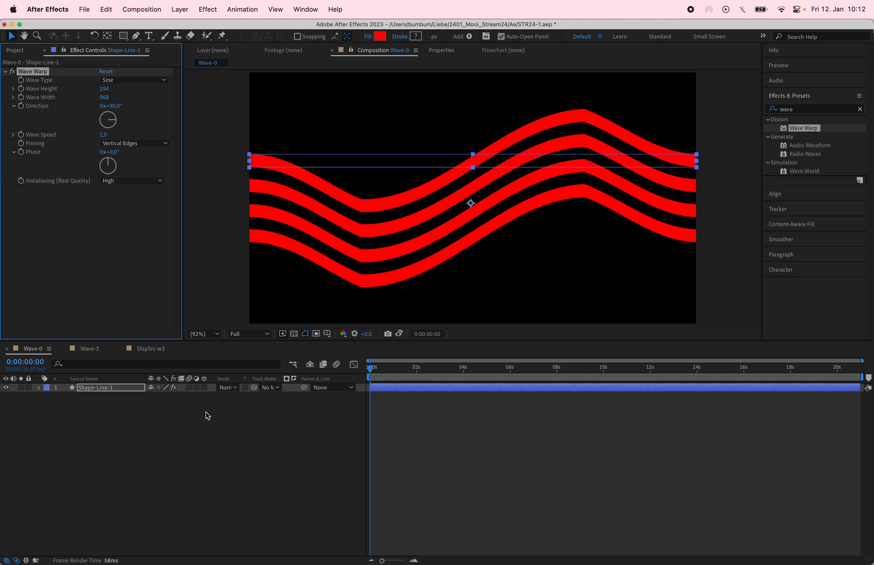
Delete the Displacement Map 2 effect from the Shape-Line-1 layer in the Wave-3 composition
click(134, 443)
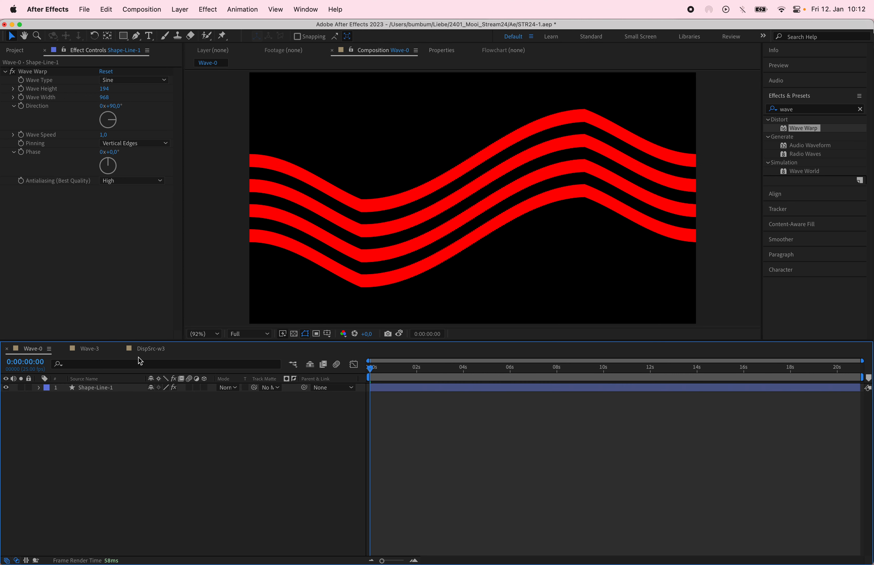
click(100, 353)
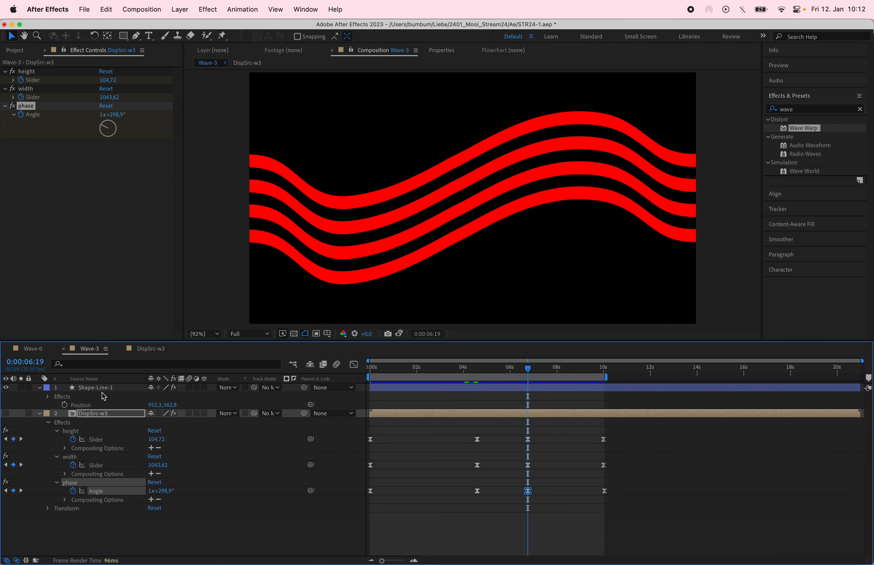
click(106, 414)
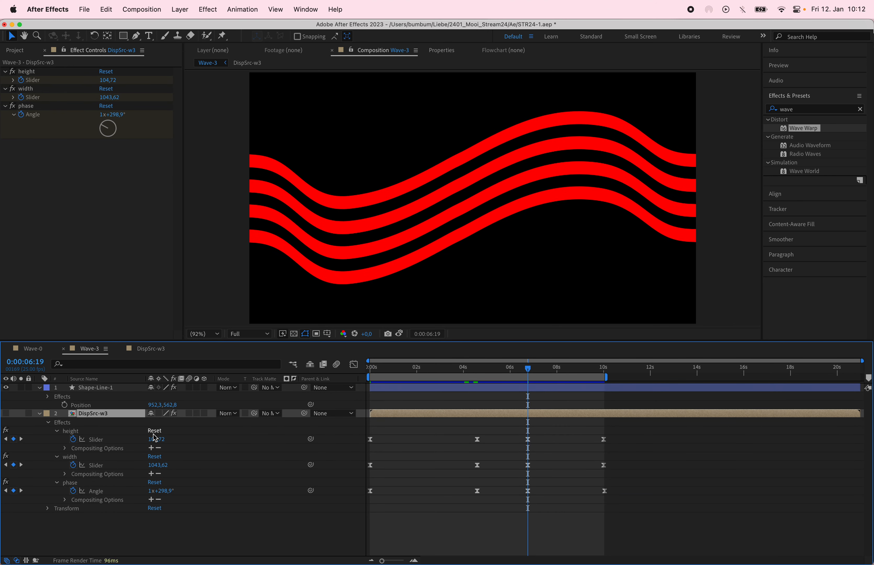
click(89, 386)
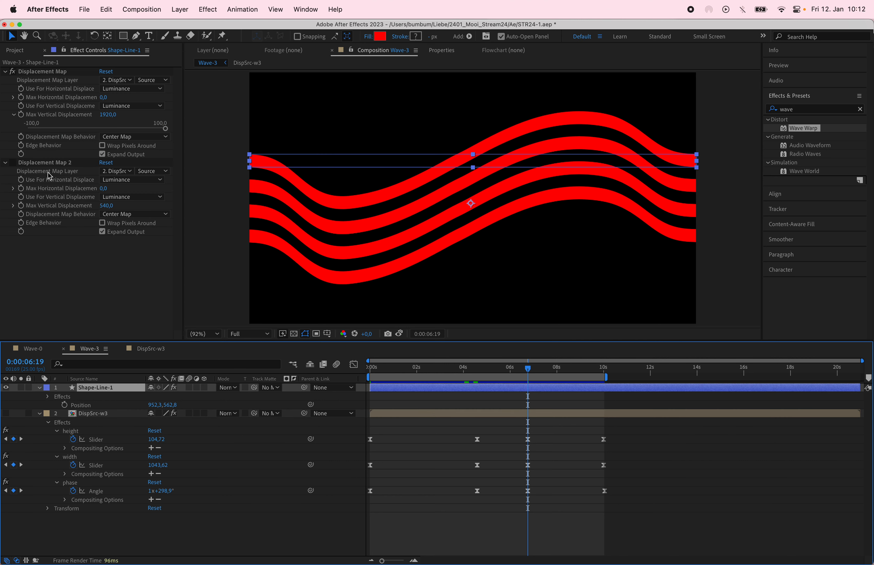
click(50, 163)
key(Delete)
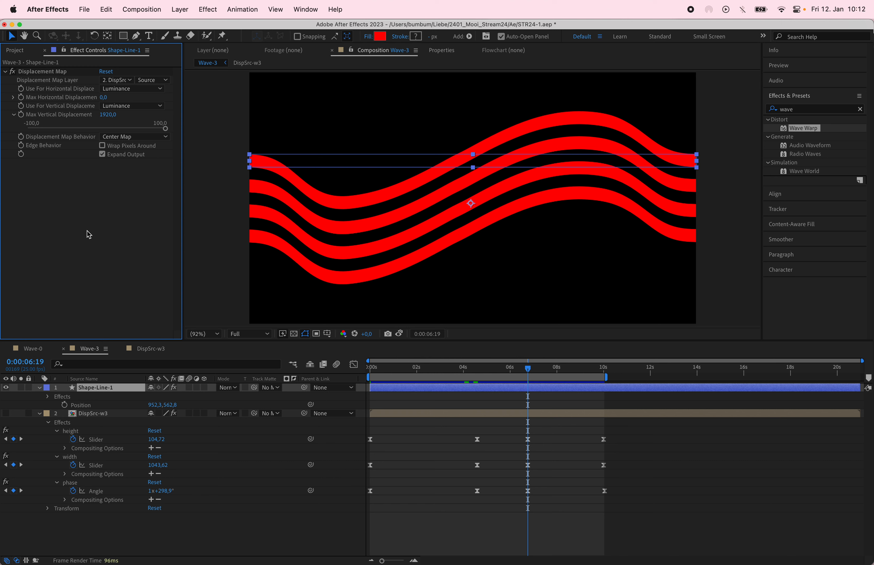
Show the DispSrc-w3 layer in Wave-3, and hide PINNING-2, PINNING and WAVE BLUR inside the DispSrc-w3 composition
click(5, 414)
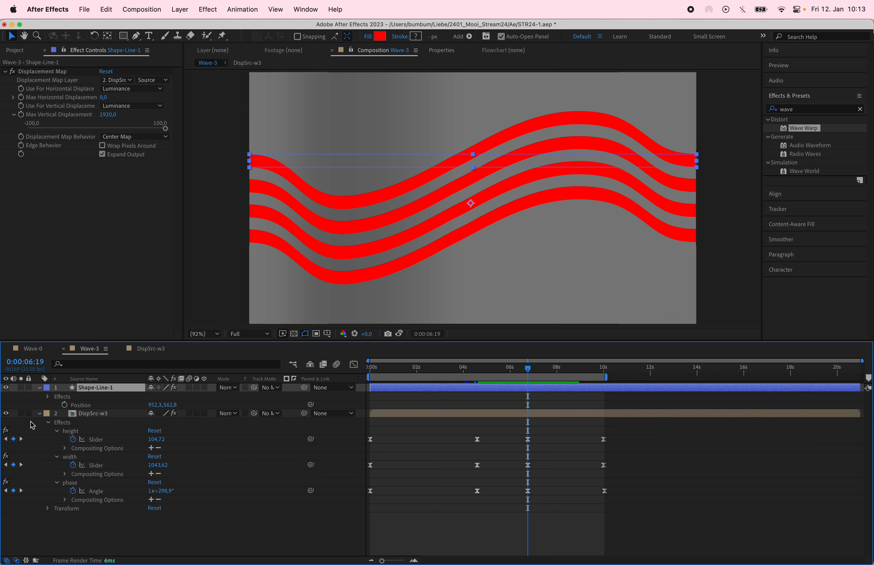
click(149, 349)
drag(5, 388, 5, 395)
click(6, 404)
click(141, 479)
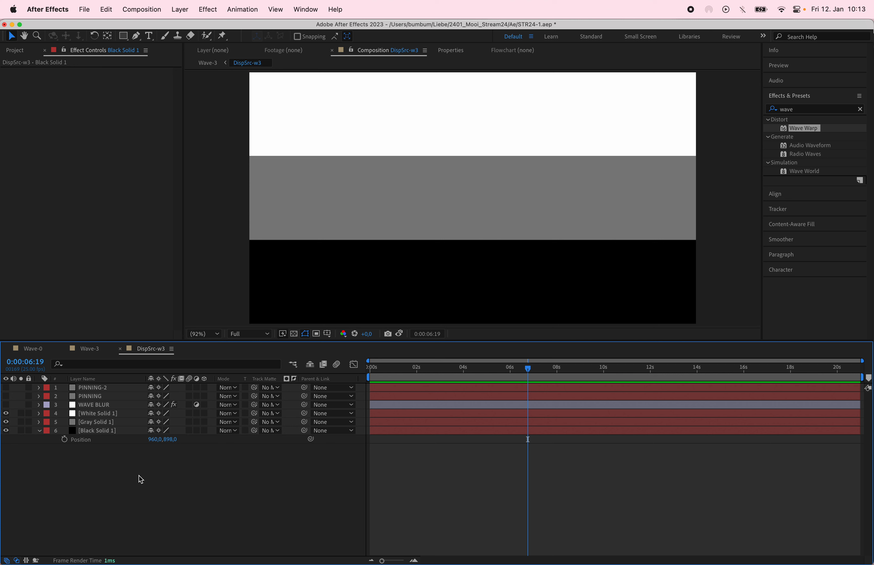
Show the WAVE BLUR layer with both of its Fast Box Blur effects disabled
click(97, 405)
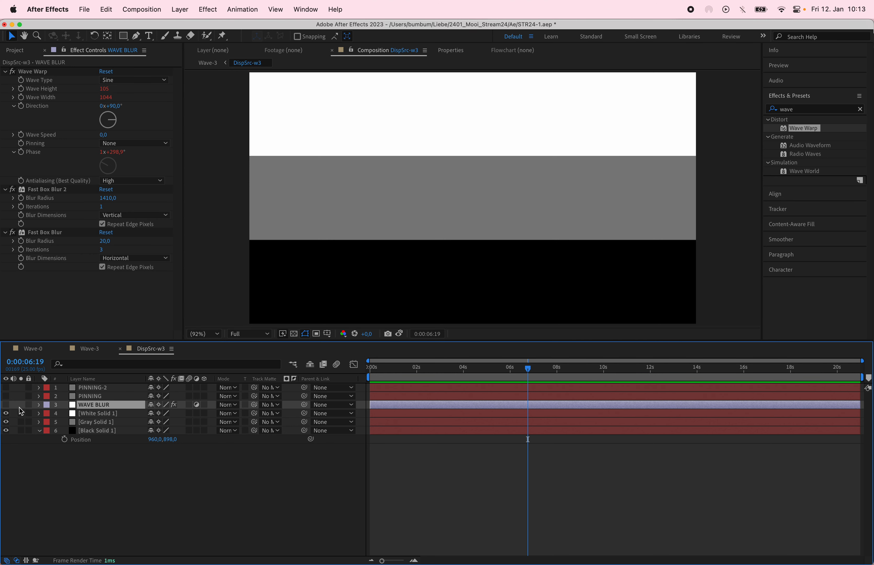
click(7, 405)
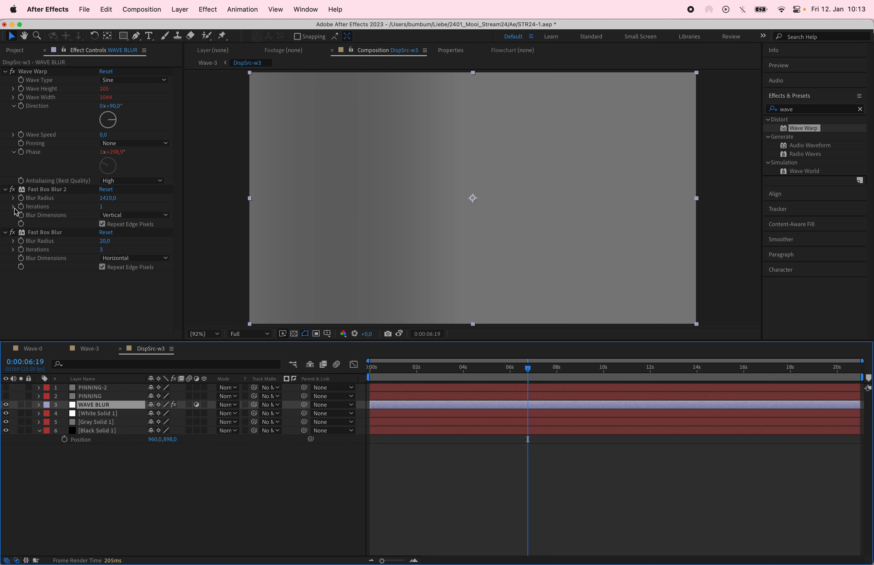
click(12, 189)
click(12, 233)
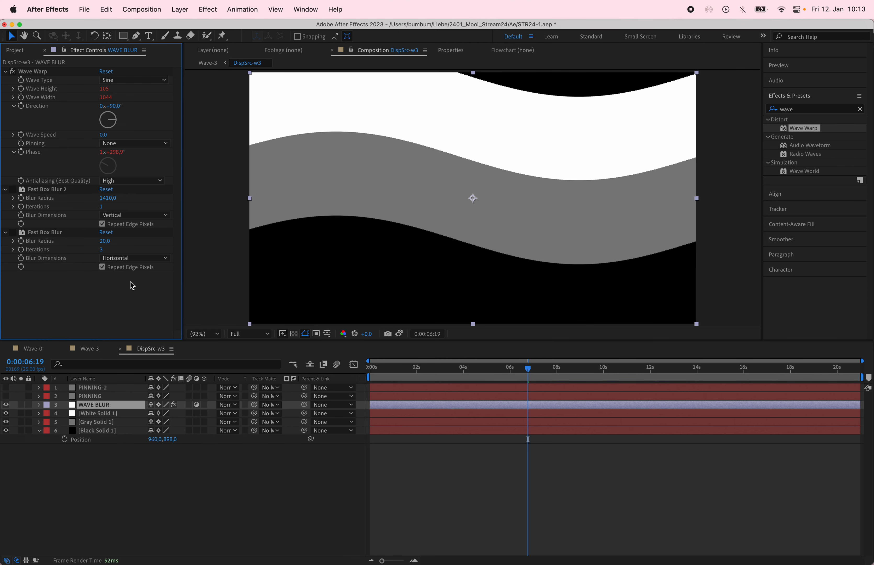
click(107, 405)
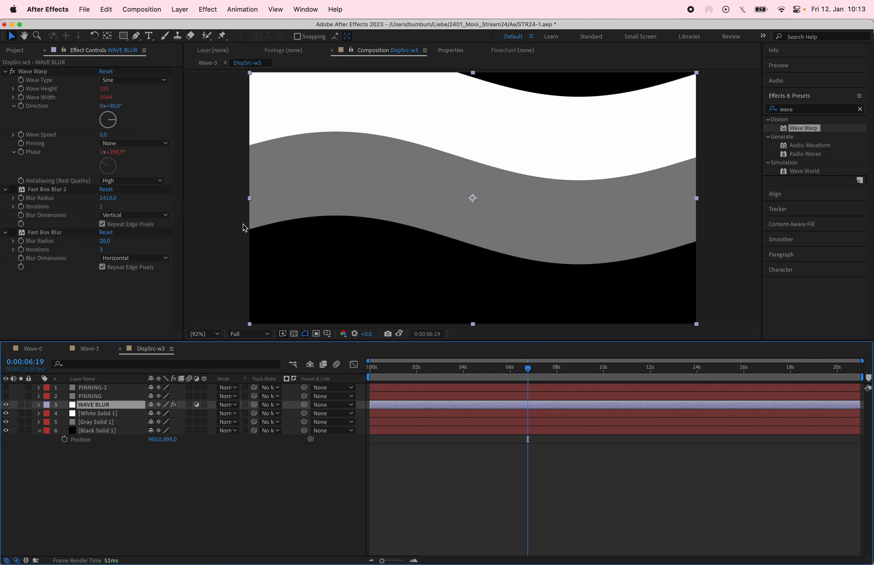
Disable Wave Warp on WAVE BLUR and briefly hide and show the white and gray solids
click(13, 72)
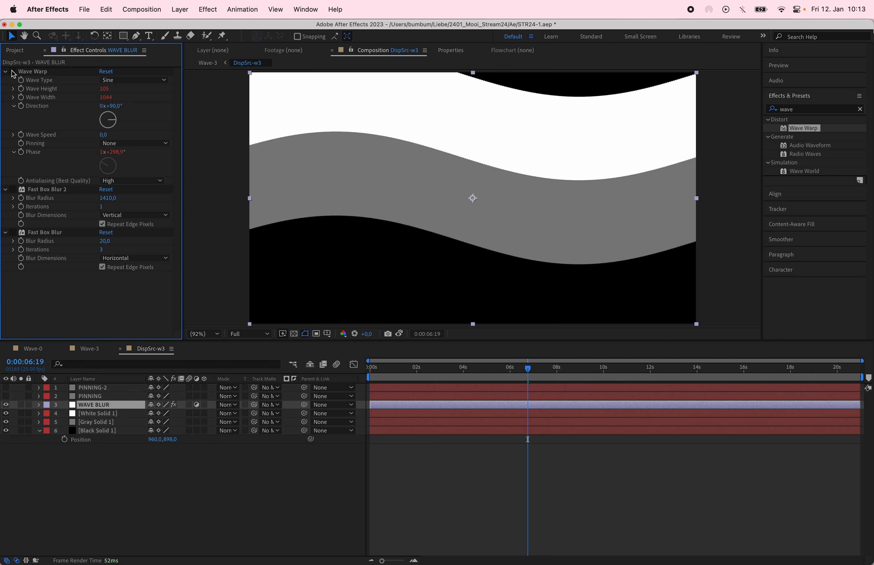
click(12, 71)
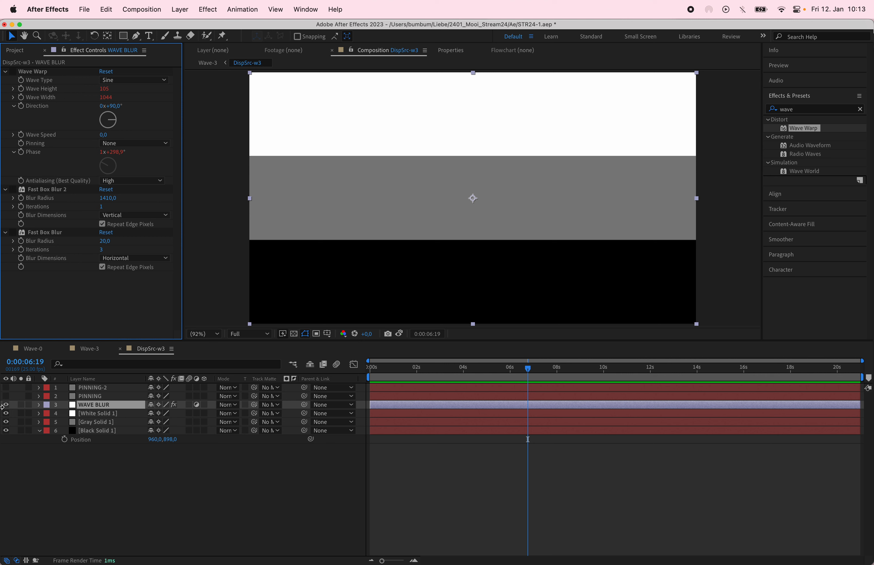
click(5, 413)
click(6, 413)
click(6, 422)
click(6, 422)
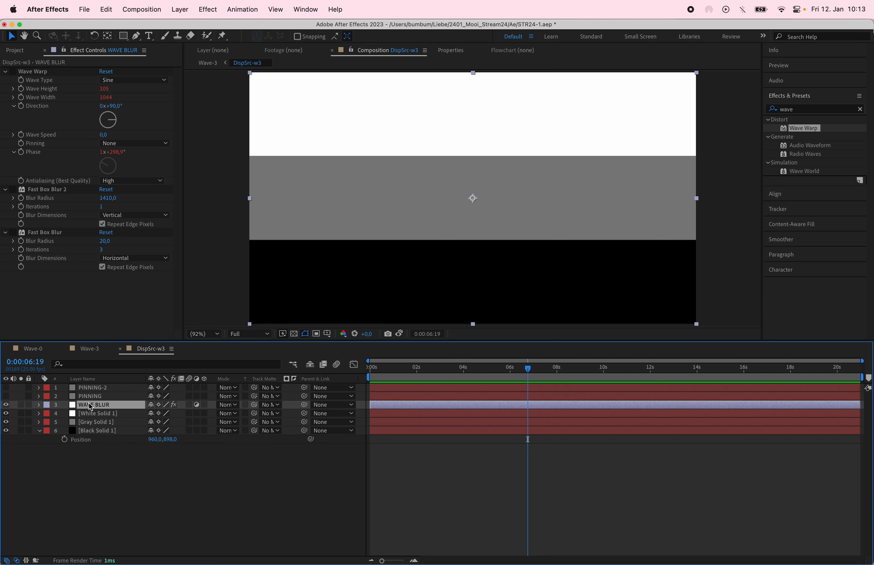
Compare the unwarped stripes with the Fast Box Blur 2 effect on and off
click(13, 189)
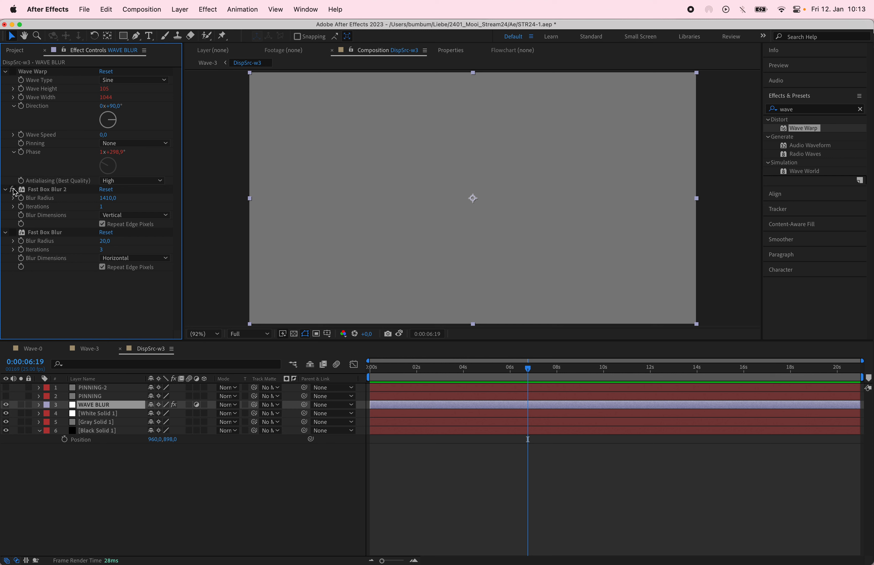
click(14, 190)
click(13, 189)
click(13, 190)
click(13, 190)
click(13, 190)
Re-enable Wave Warp on WAVE BLUR, compare Fast Box Blur 2 on and off, and view the blurred map's effect in Wave-3
click(12, 71)
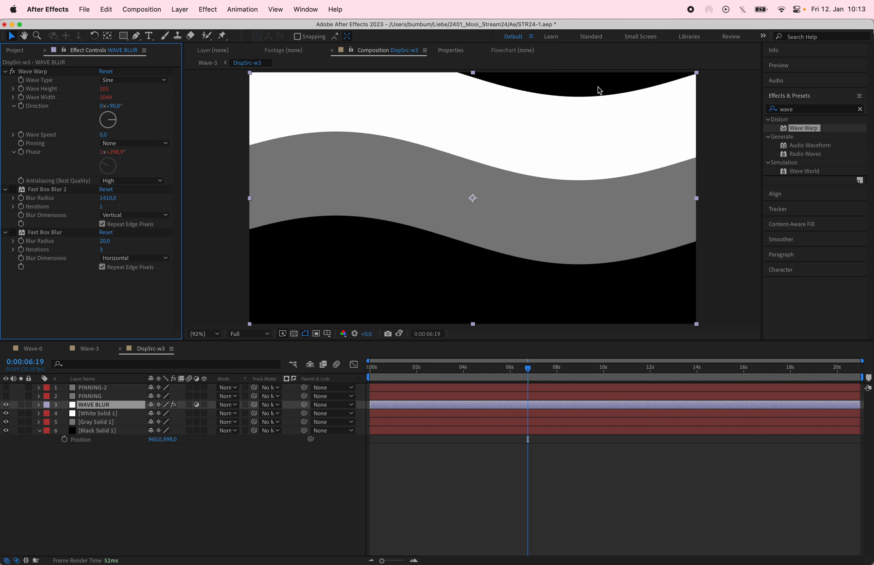
click(14, 189)
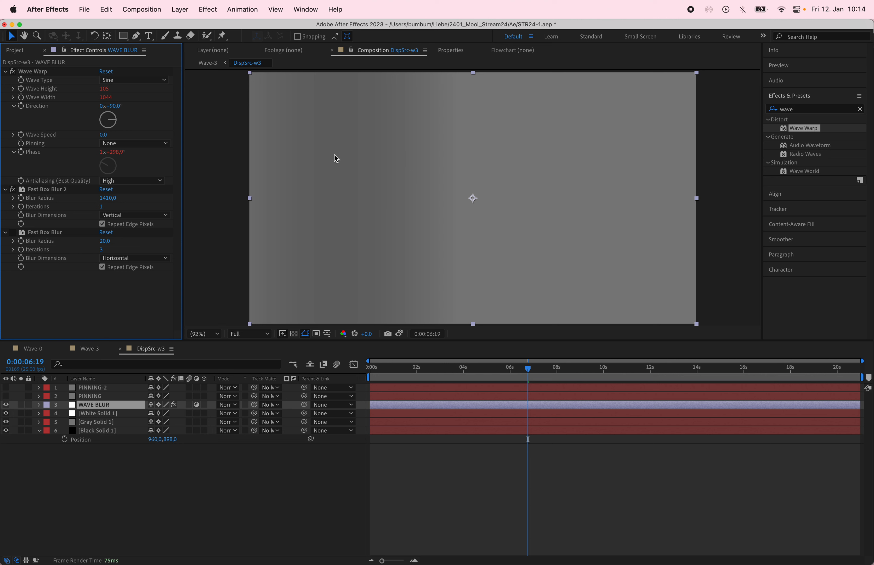
click(12, 190)
click(11, 190)
click(12, 189)
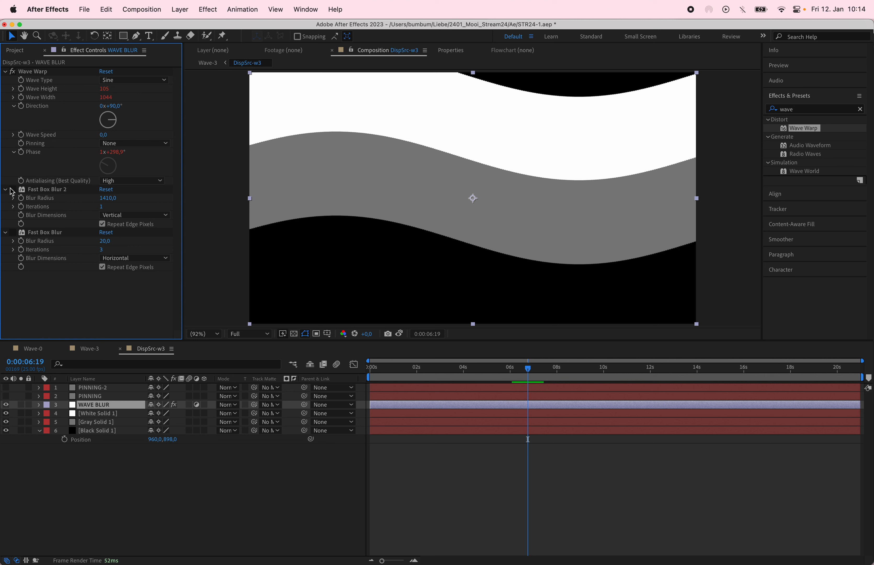
click(11, 189)
click(12, 189)
click(12, 190)
click(12, 189)
click(11, 189)
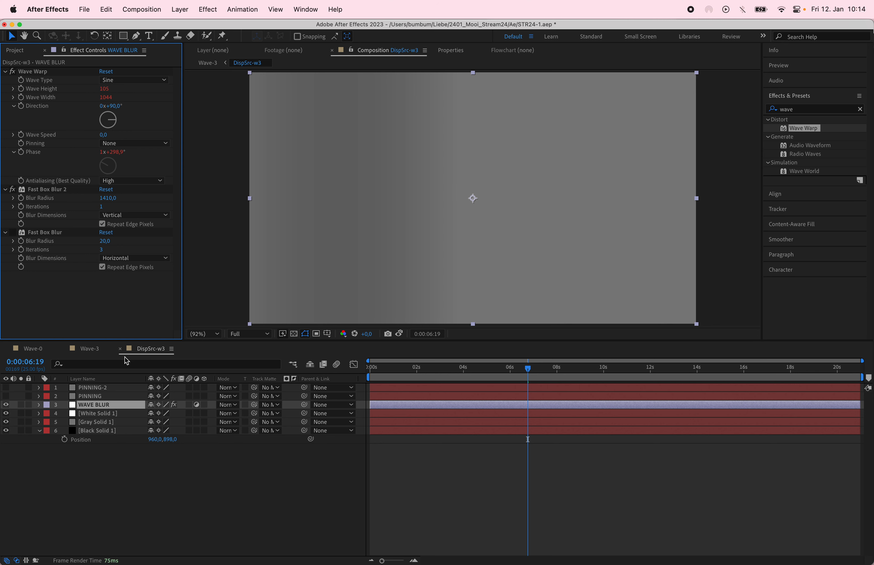
click(89, 349)
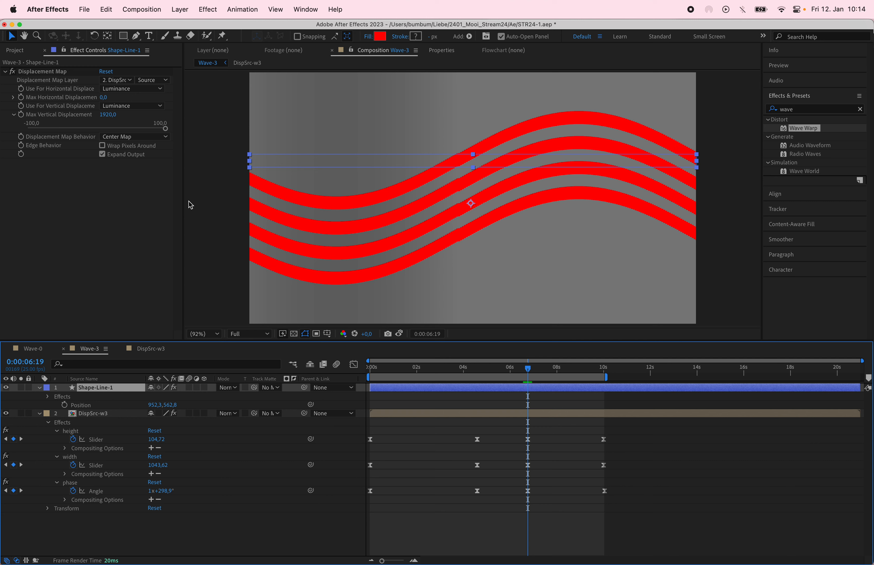
In the DispSrc-w3 composition, disable Fast Box Blur 2 on WAVE BLUR and show the PINNING and PINNING-2 layers
click(151, 348)
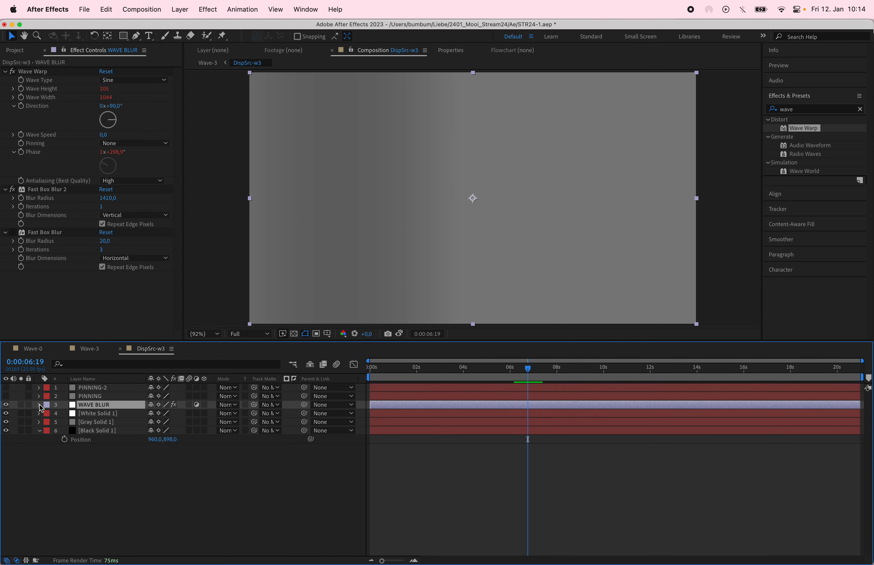
click(14, 193)
click(6, 395)
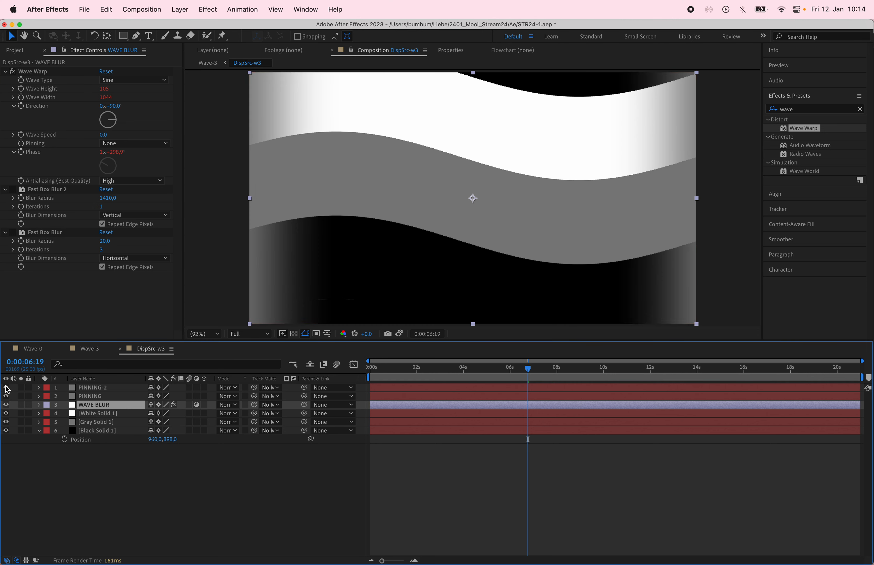
Reveal only the Mask Feather property of Mask 1 on the PINNING layer
click(94, 395)
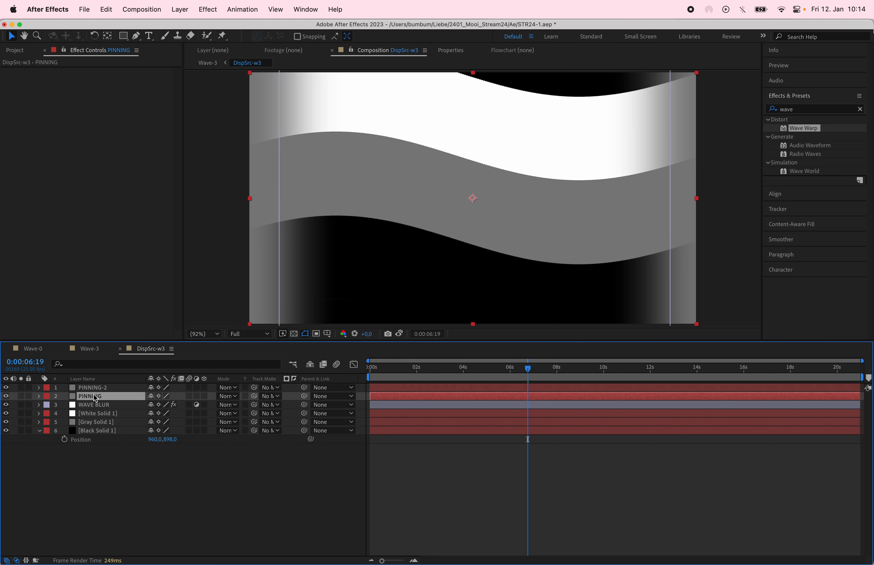
click(87, 499)
click(98, 387)
click(91, 396)
click(38, 395)
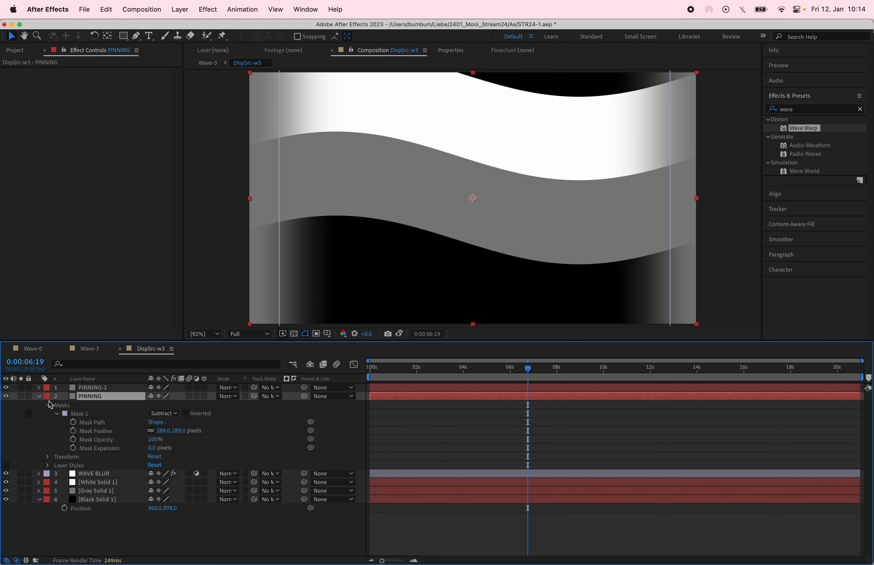
key(f)
click(105, 414)
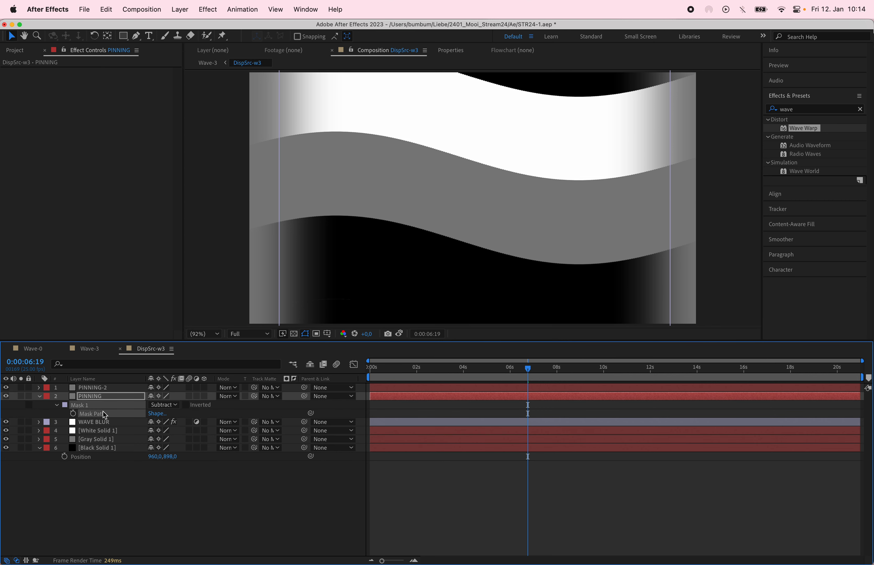
click(119, 413)
Set the PINNING layer's Mask 1 feather to 201 pixels while the layer is temporarily soloed
click(6, 387)
click(21, 396)
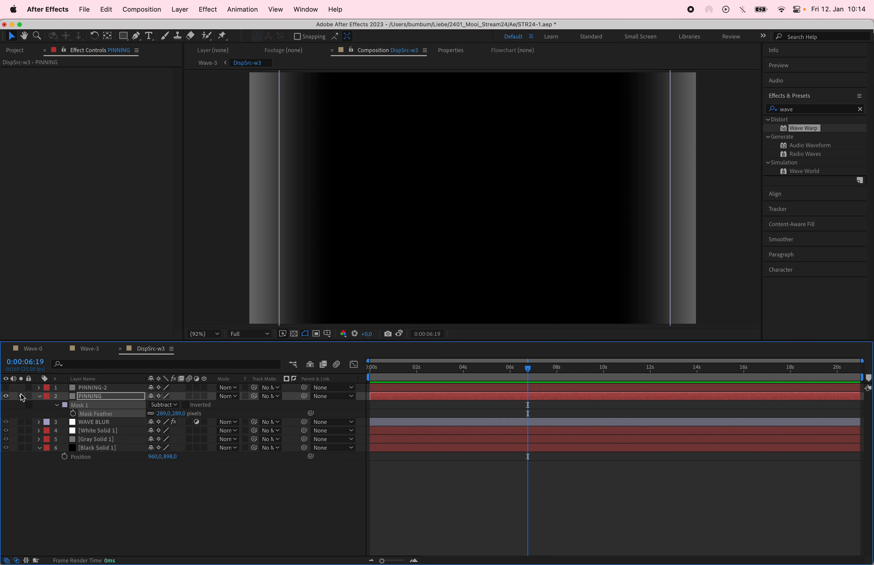
drag(177, 413, 135, 416)
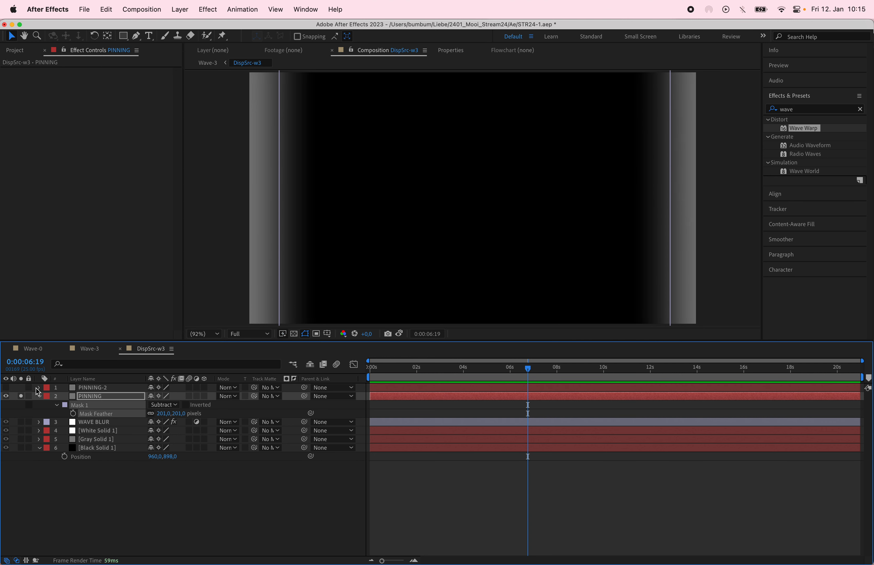
click(21, 396)
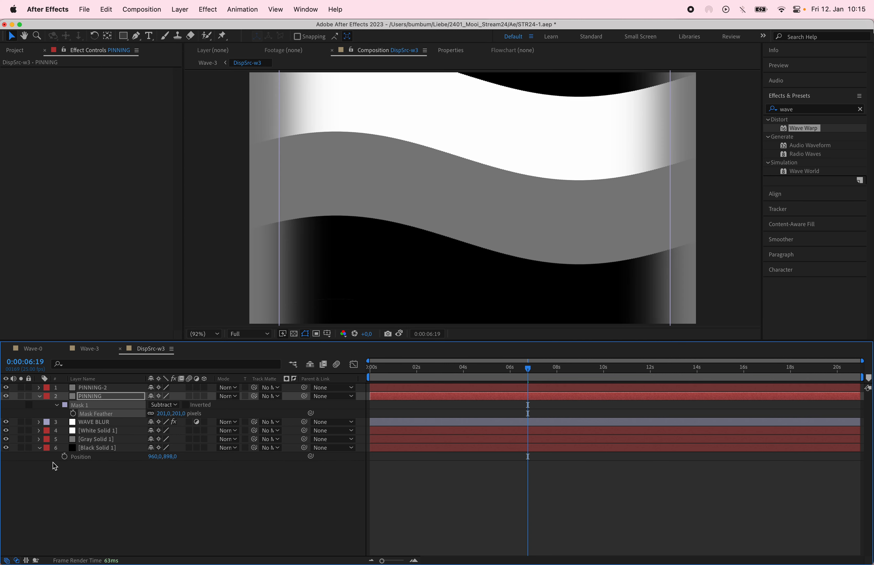
click(146, 492)
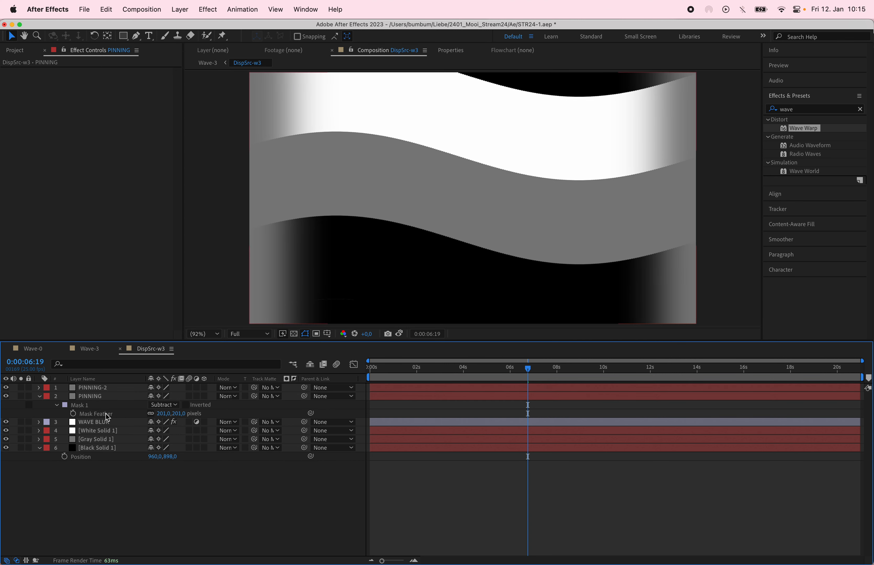
Enable the Fast Box Blur 2 and Fast Box Blur effects on the WAVE BLUR layer
click(93, 421)
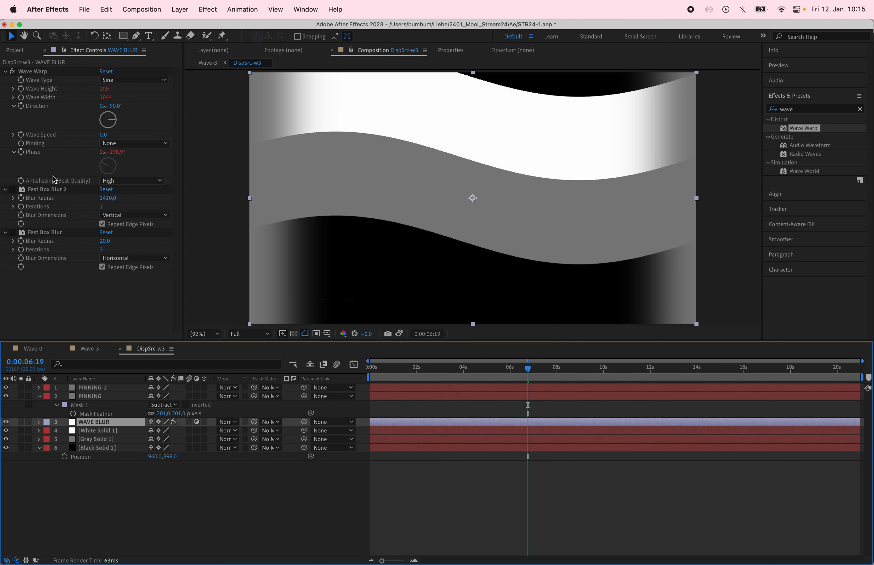
click(13, 190)
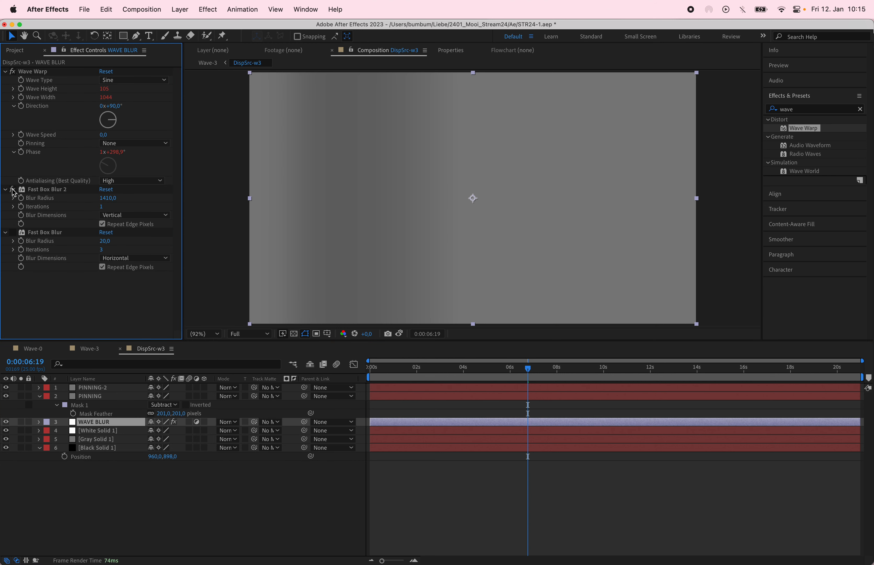
click(13, 189)
click(13, 190)
click(129, 215)
click(79, 219)
click(40, 232)
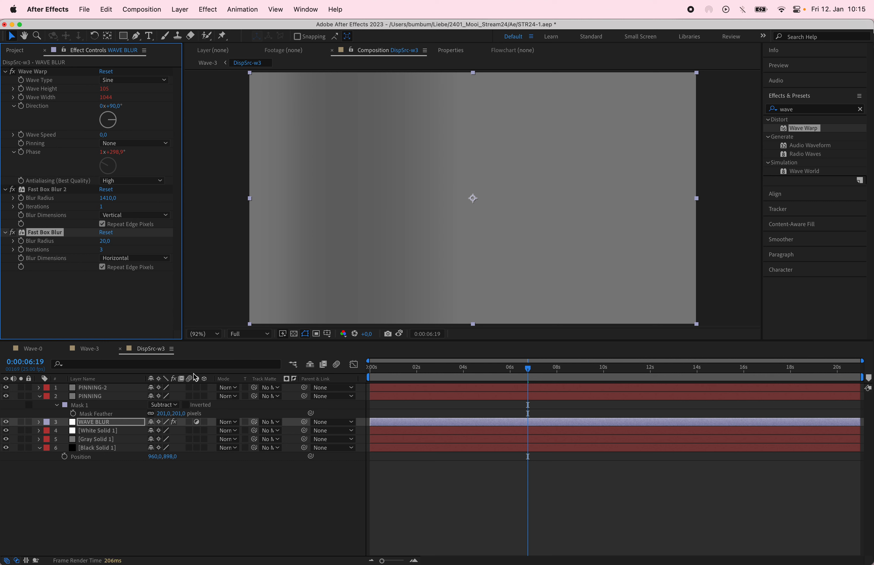
Compare the pinned line ends in the Wave-3 composition with those in Wave-0
click(89, 353)
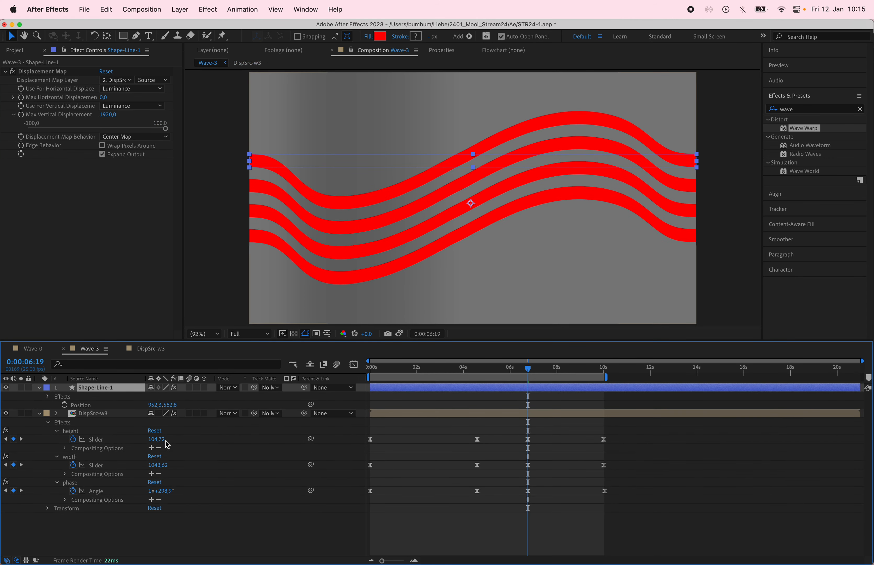
click(36, 348)
click(92, 348)
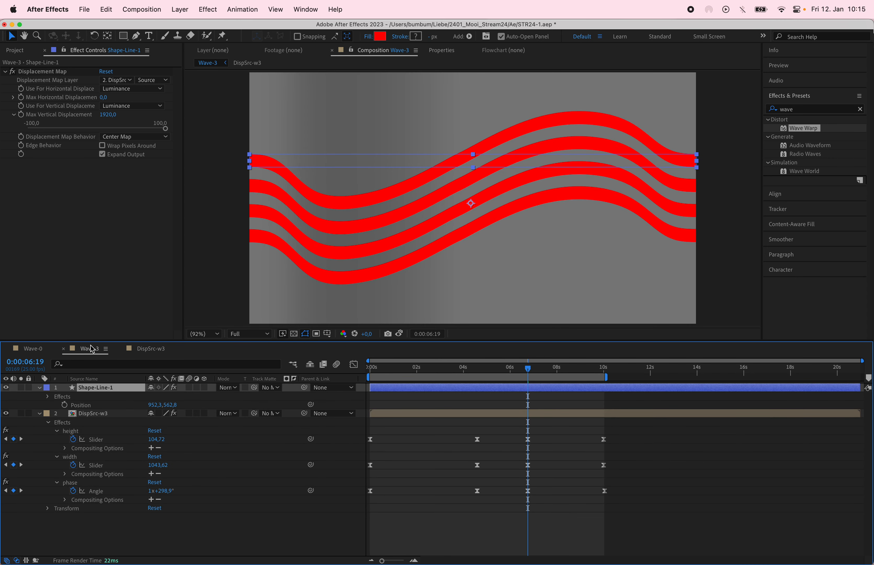
click(33, 348)
click(90, 348)
click(30, 351)
click(90, 349)
Set the DispSrc-w3 height slider to 159,72 at 0:00:06:19 and hide that layer in Wave-3
drag(156, 438, 162, 416)
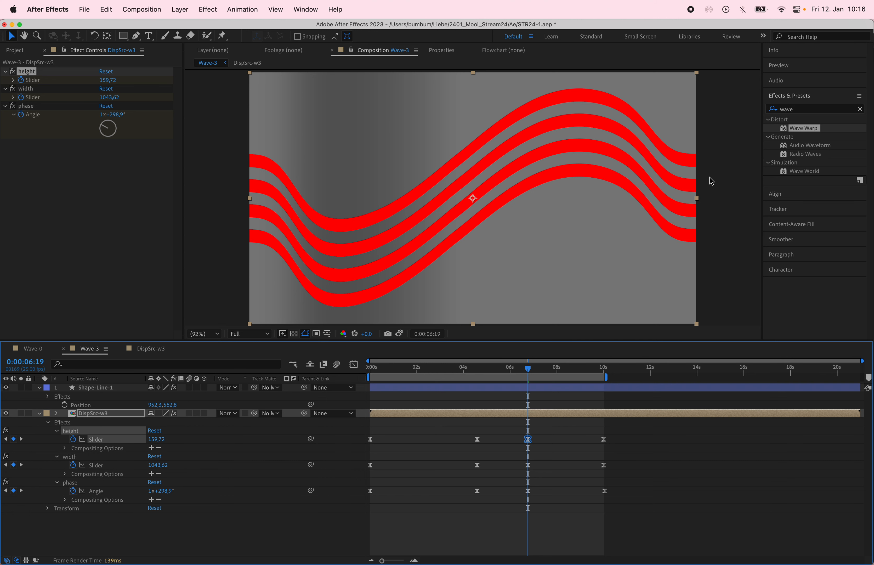
click(5, 414)
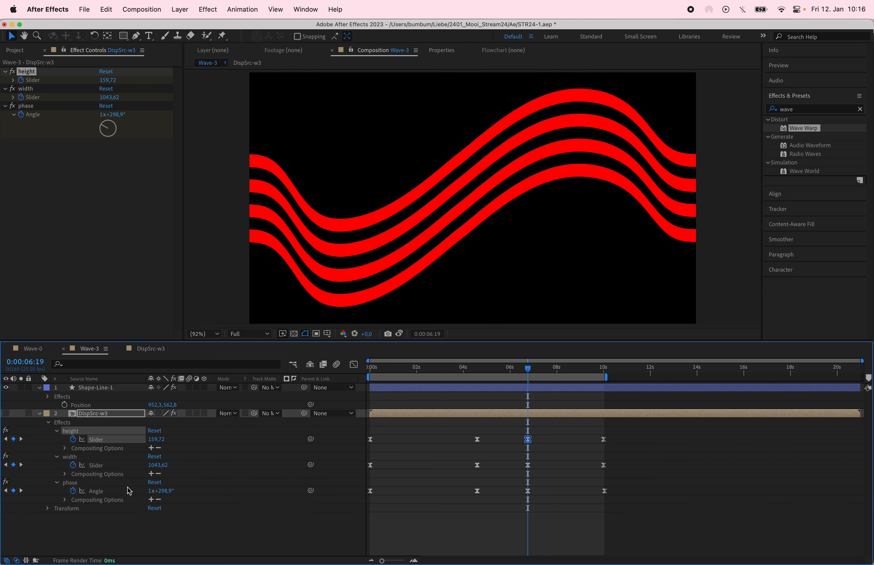